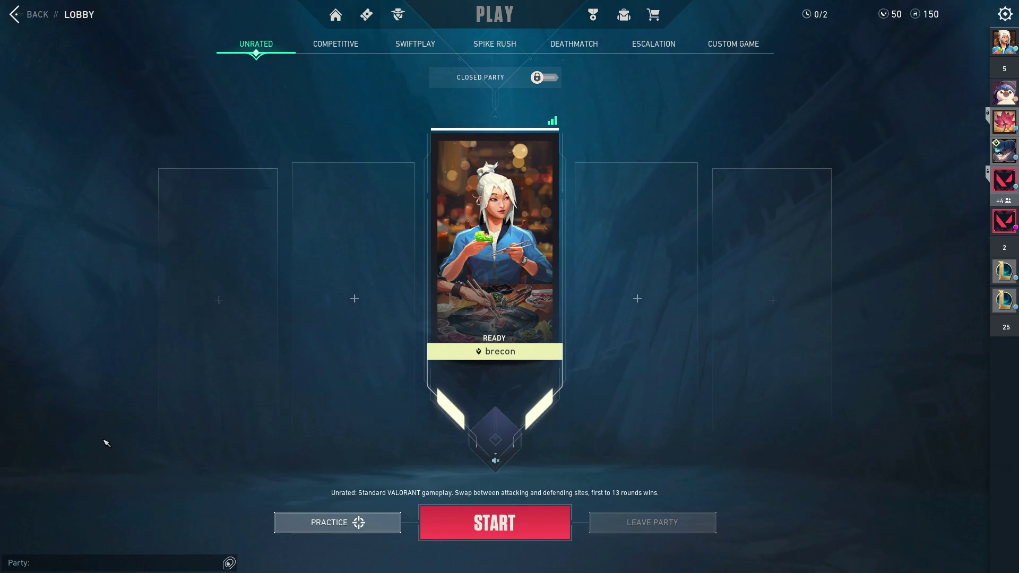
pyautogui.click(593, 15)
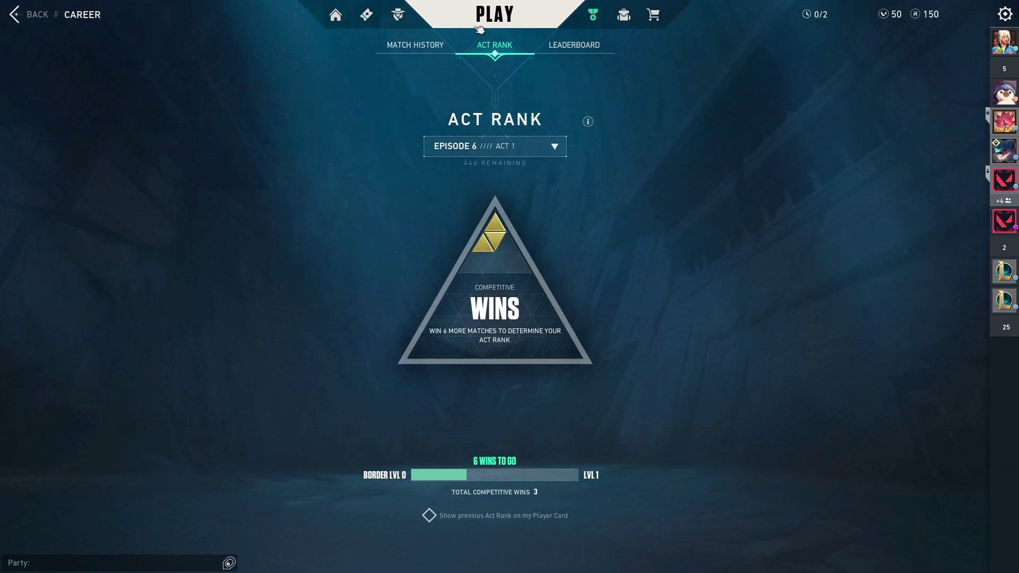
pyautogui.click(479, 27)
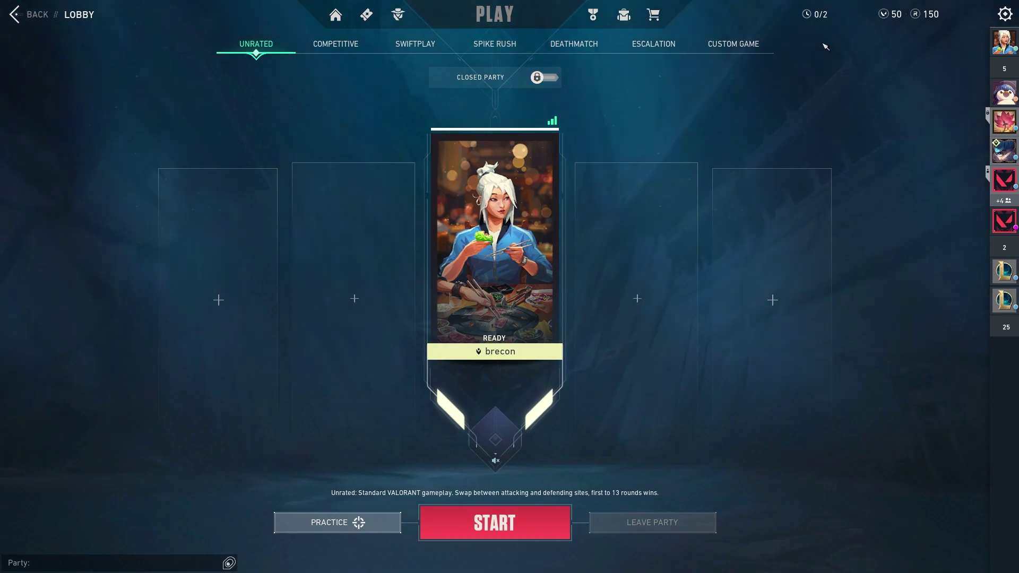
# Open the game settings and bring up the general video options.
pyautogui.press('Escape')
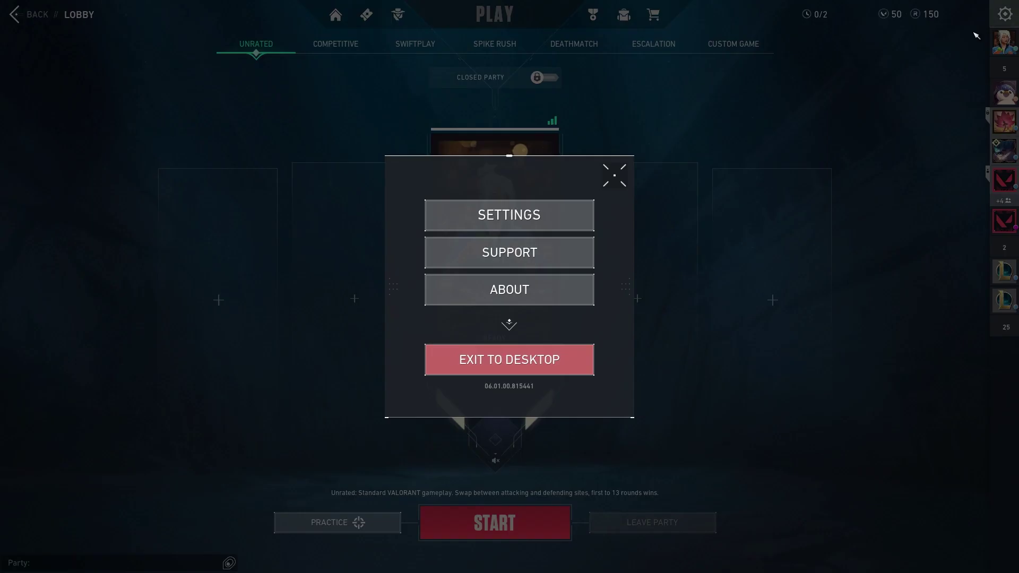
pyautogui.click(559, 214)
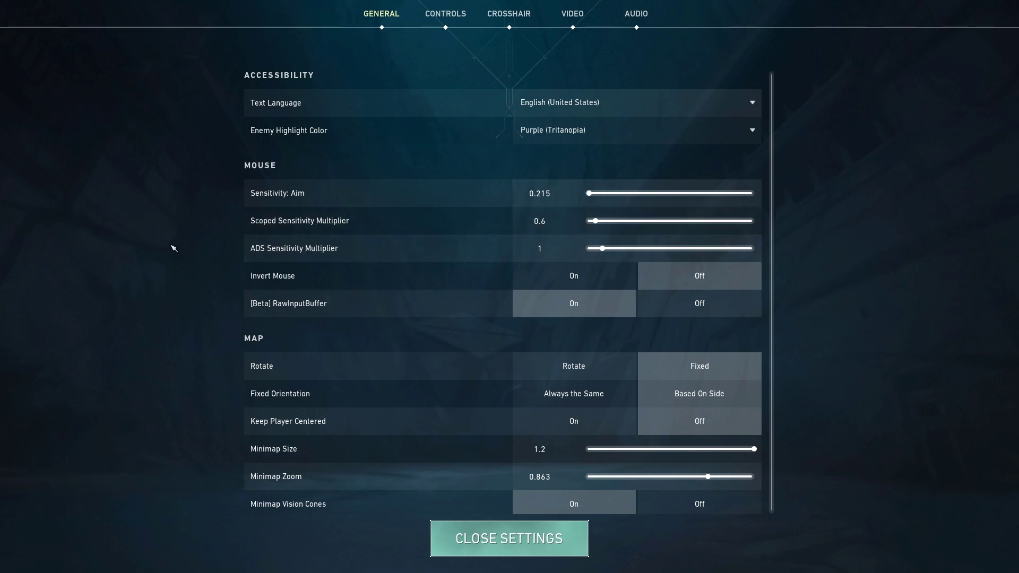
pyautogui.scroll(-10, 467, 253)
pyautogui.scroll(-5, 401, 251)
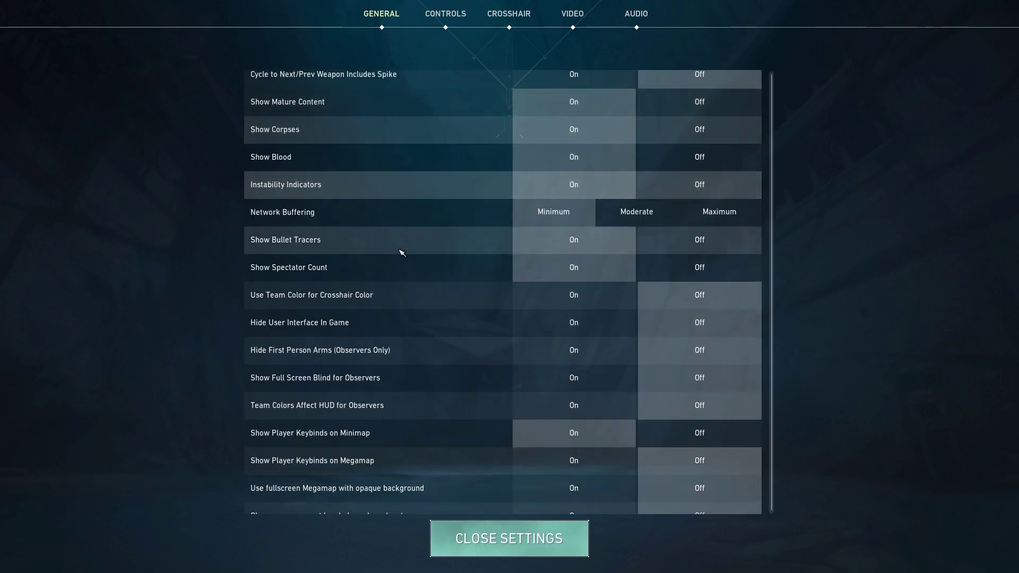
pyautogui.click(572, 13)
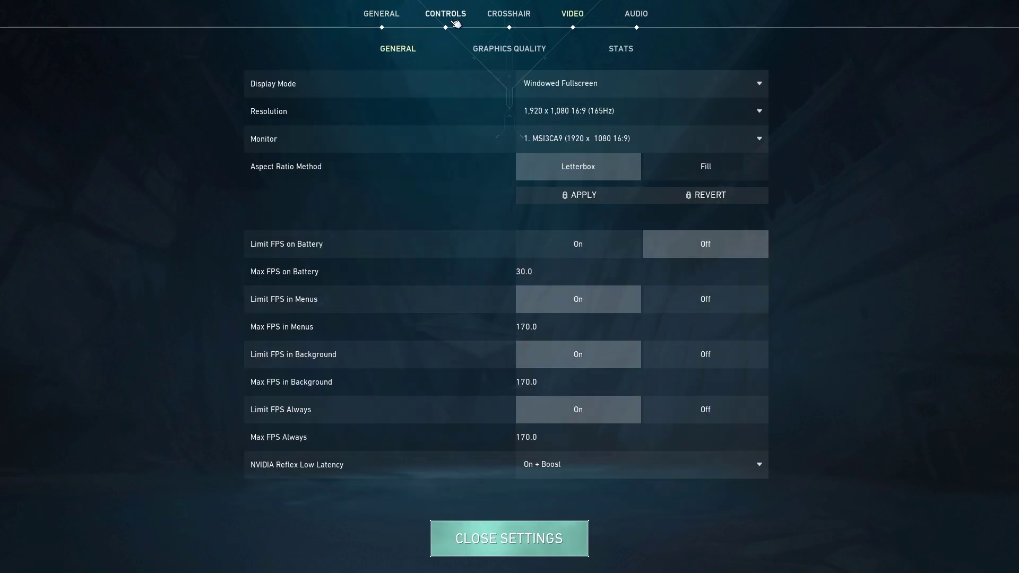
pyautogui.click(510, 14)
pyautogui.click(572, 13)
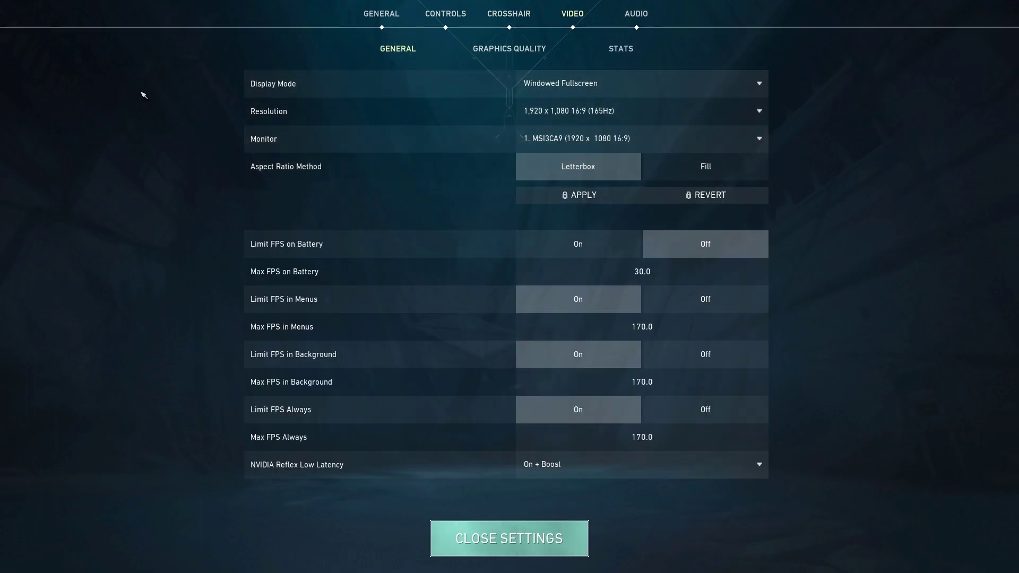
# Set the display mode to Windowed Fullscreen in the general video options.
pyautogui.click(630, 85)
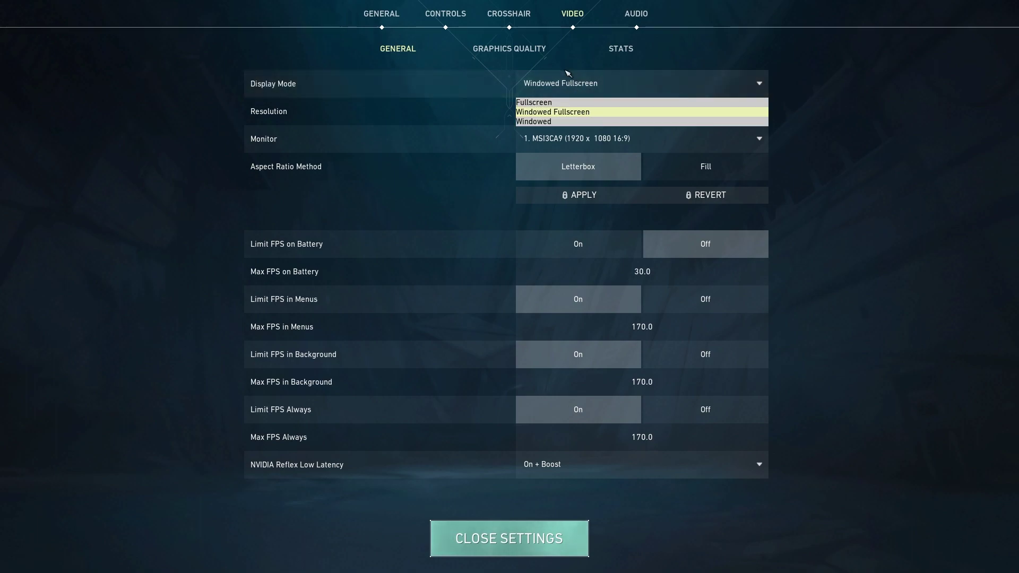
pyautogui.click(580, 88)
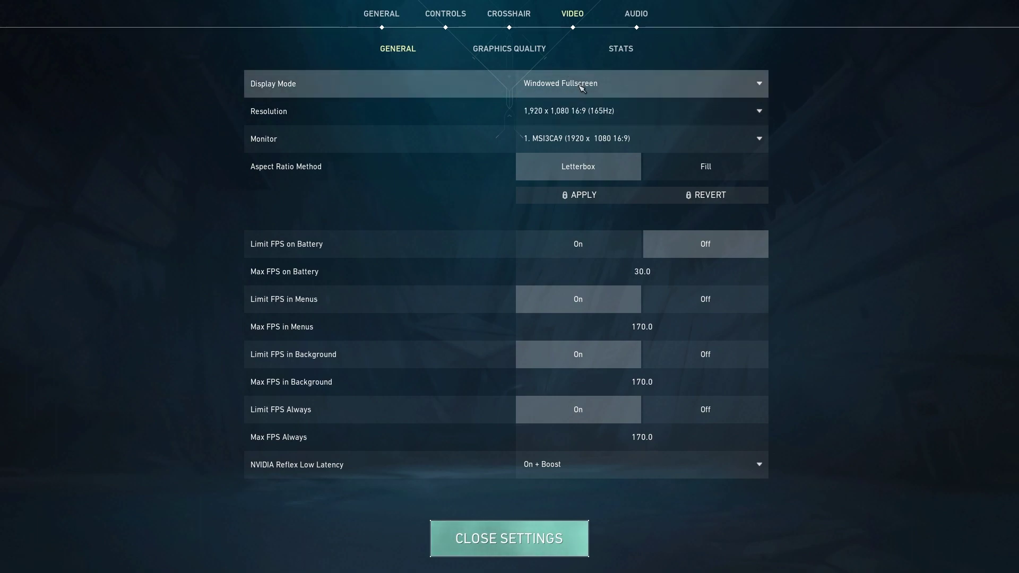
pyautogui.click(567, 85)
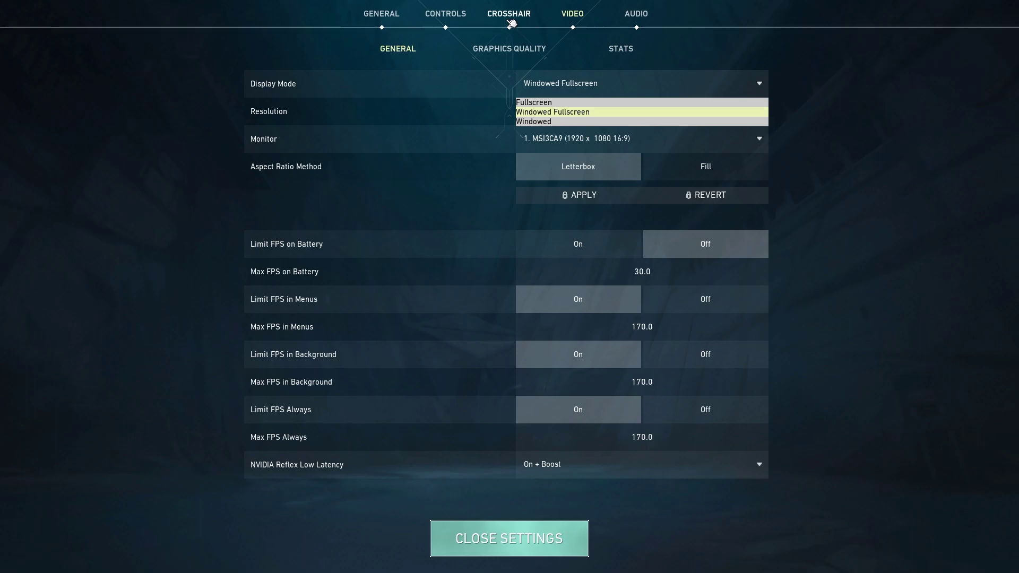
pyautogui.click(568, 115)
# Set the resolution to 1,920 x 1,080 16:9 (165Hz) and look over the other available resolutions.
pyautogui.click(571, 116)
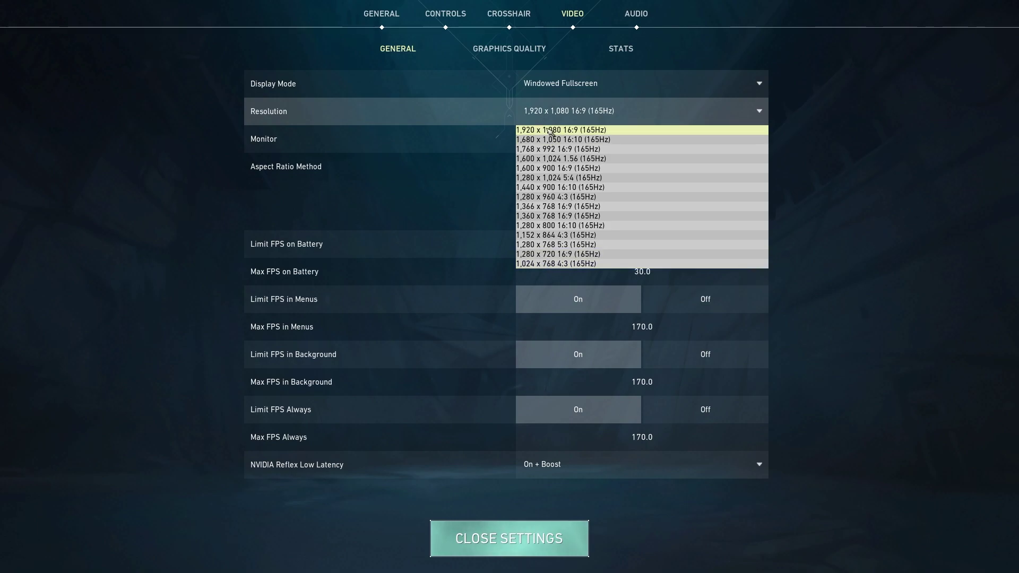
pyautogui.click(547, 131)
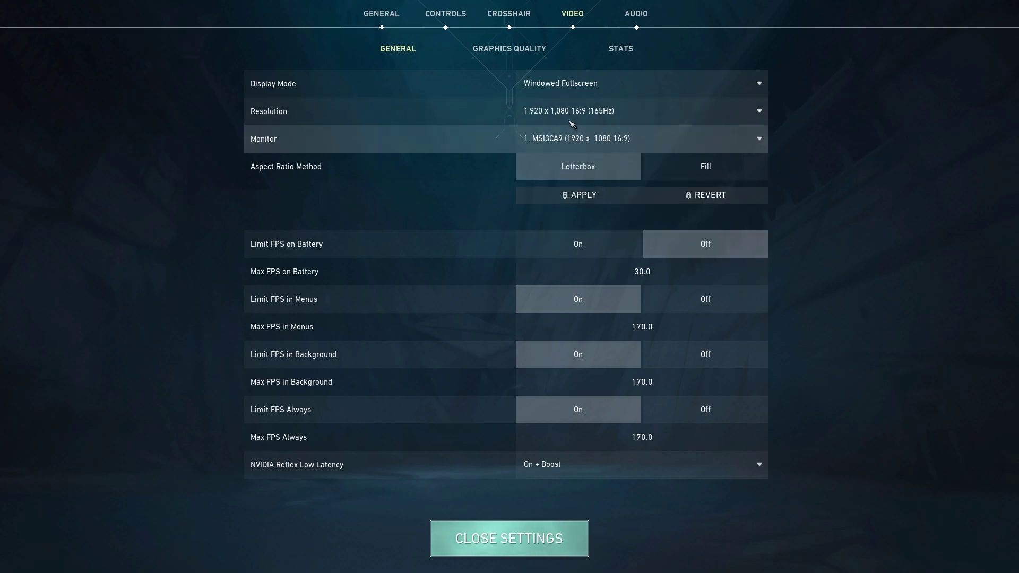
pyautogui.click(573, 115)
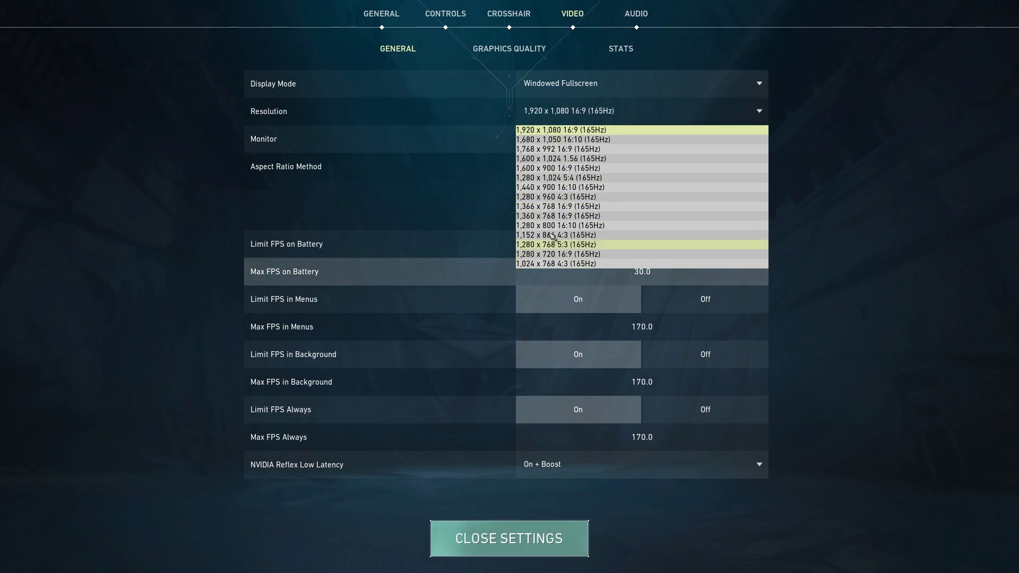
pyautogui.click(275, 173)
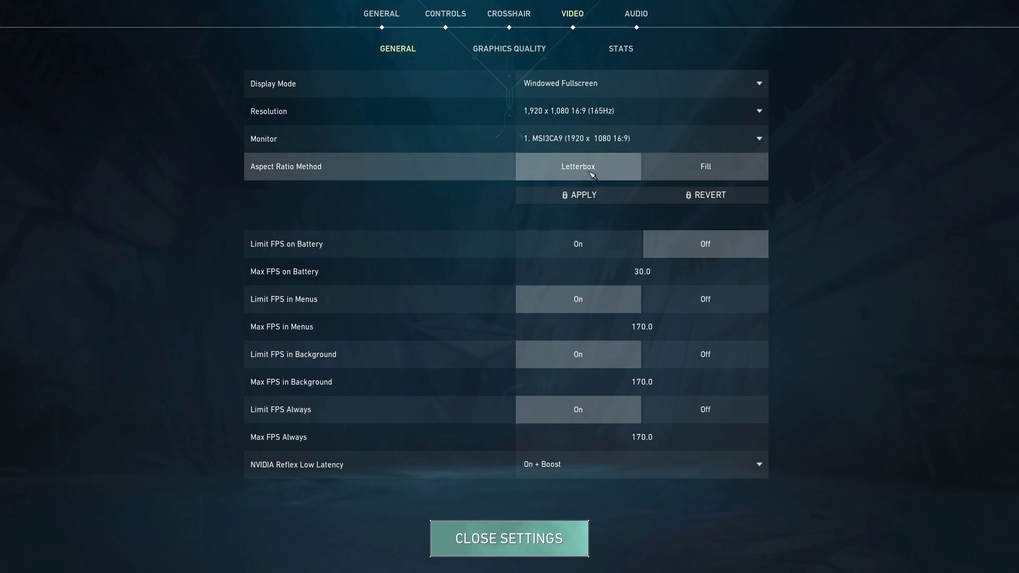
# Check the aspect ratio and frame rate limit options, and set NVIDIA Reflex Low Latency to On + Boost.
pyautogui.moveTo(310, 165)
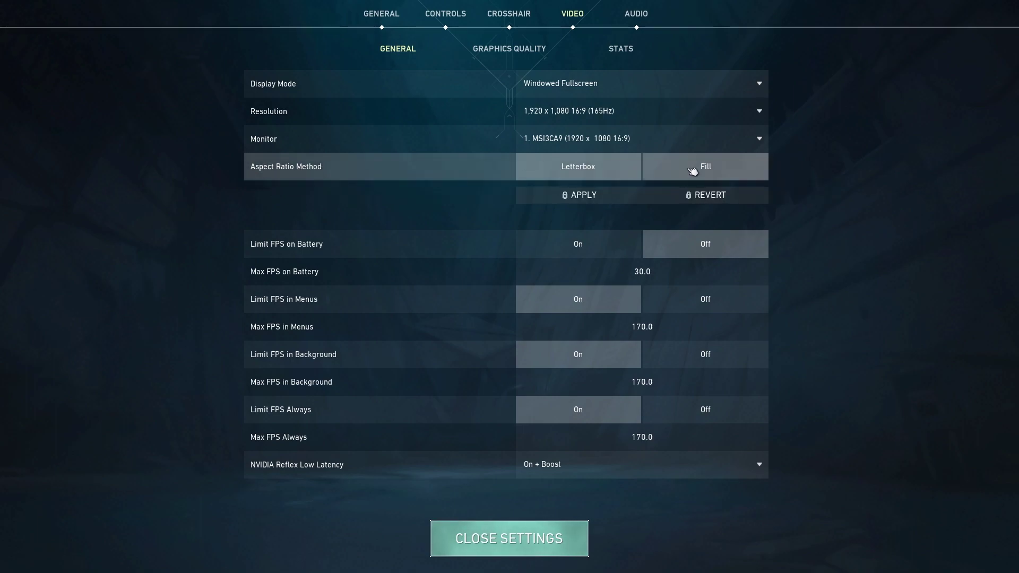
pyautogui.moveTo(287, 248)
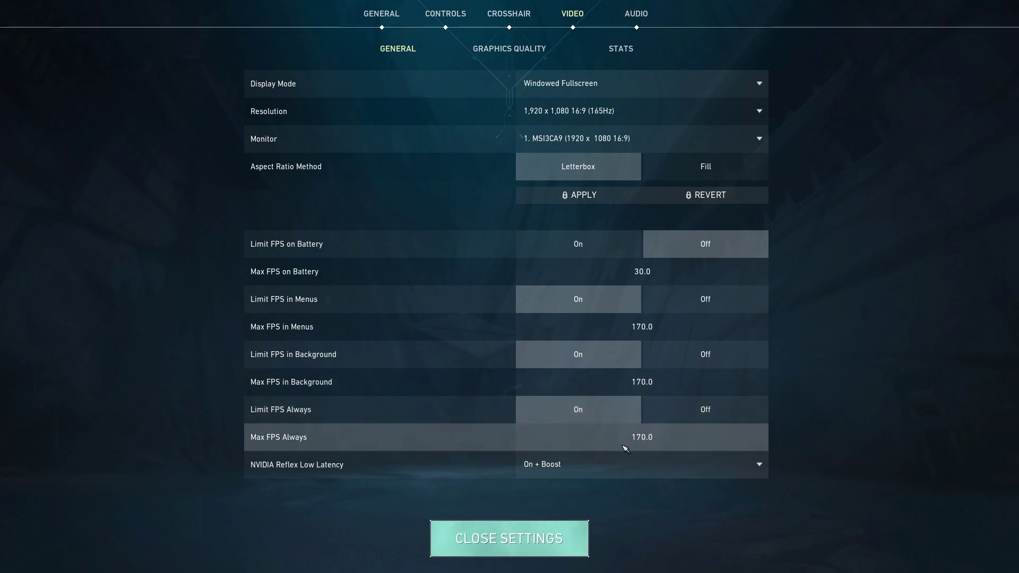
pyautogui.moveTo(308, 466)
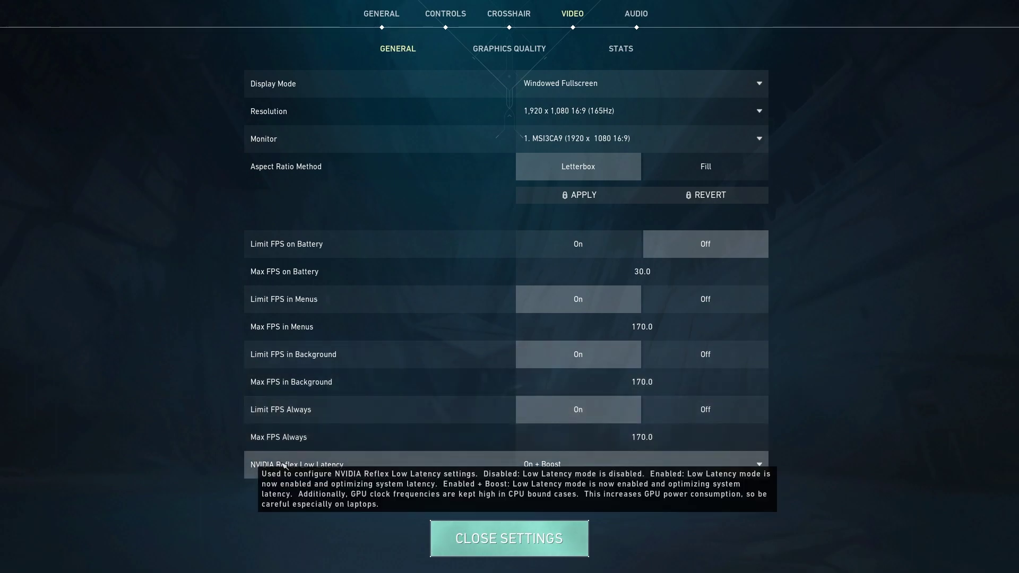
pyautogui.click(531, 465)
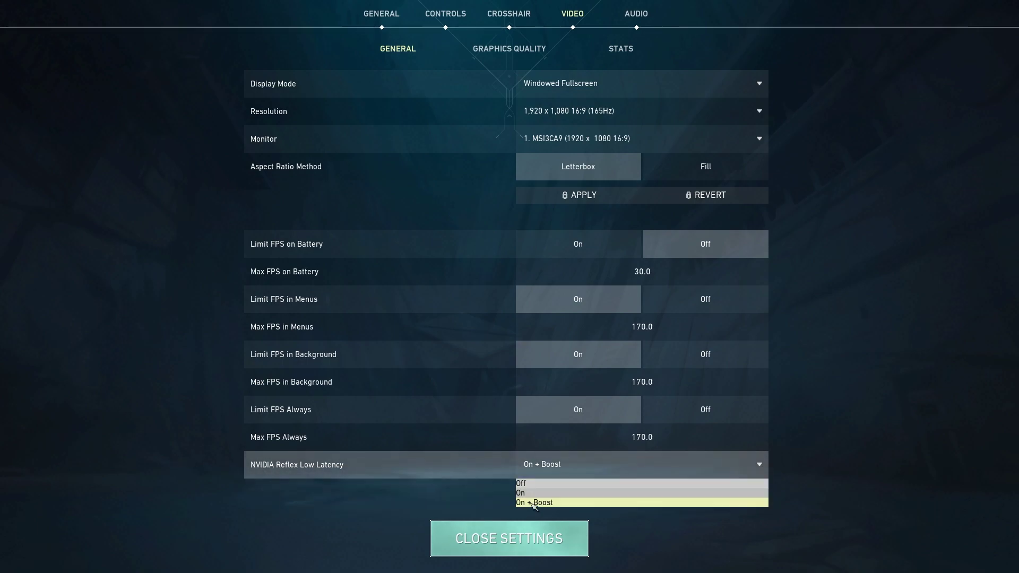
pyautogui.click(533, 503)
# Open the graphics quality settings and examine them down to the Bloom option.
pyautogui.click(510, 48)
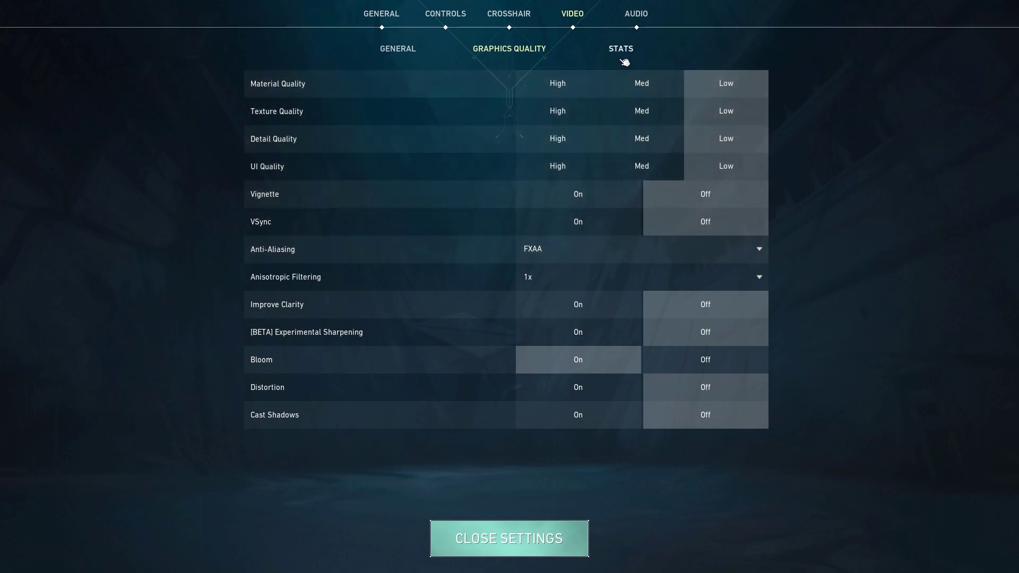
pyautogui.moveTo(268, 366)
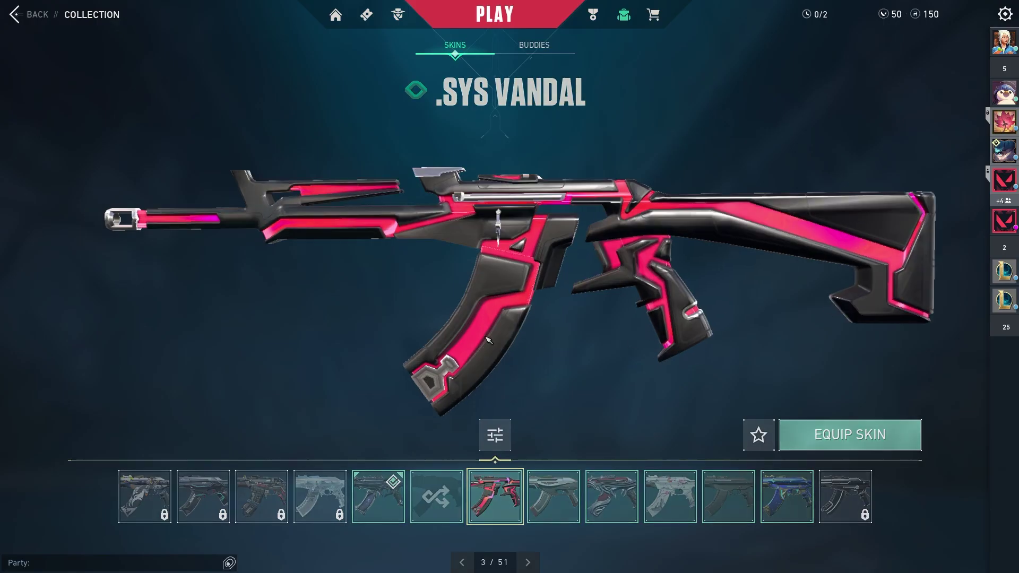
# Inspect the .SYS Vandal skin in the weapon collection from several angles to judge its glow.
pyautogui.click(409, 293)
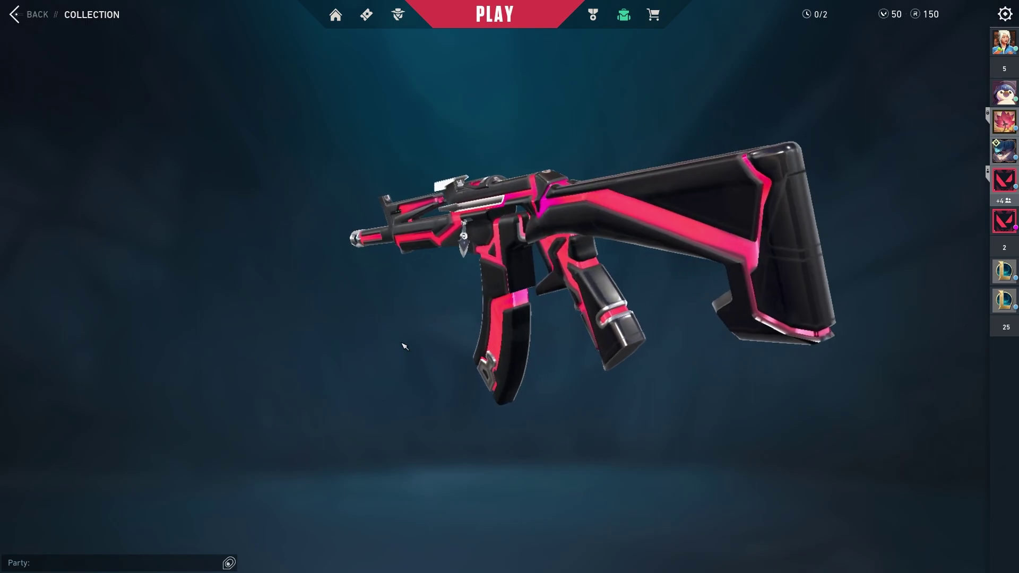
pyautogui.click(405, 346)
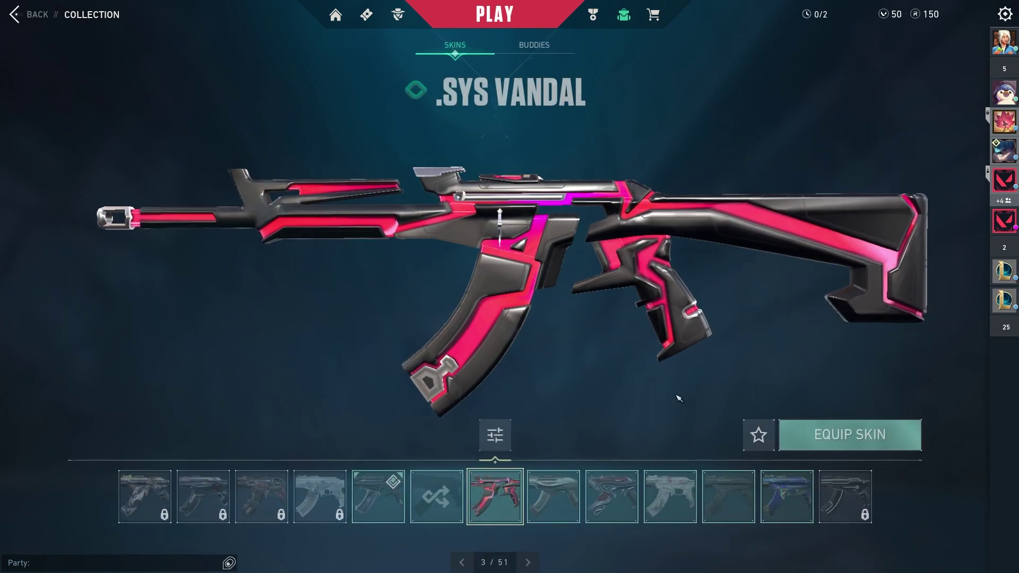
pyautogui.click(285, 282)
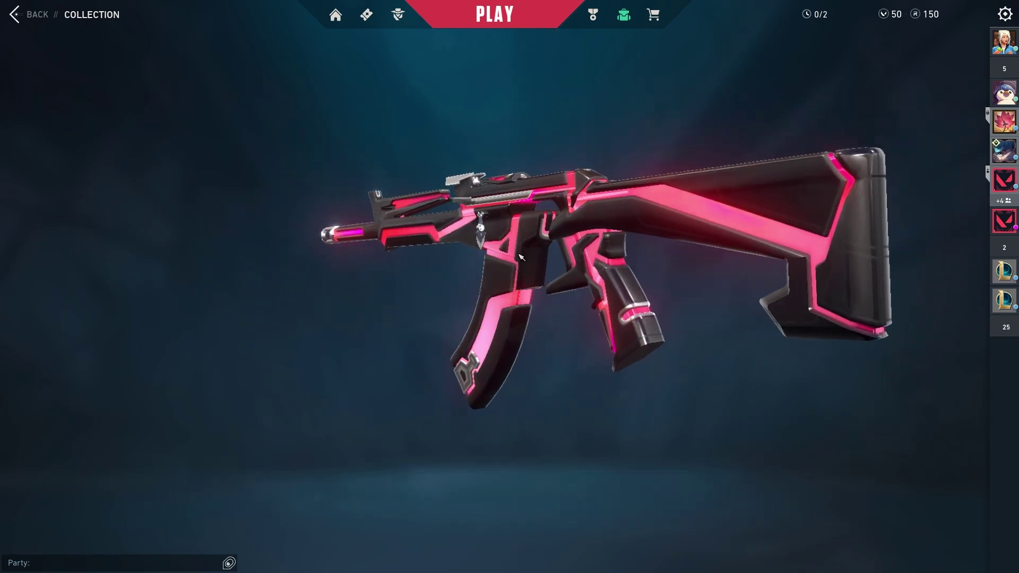
pyautogui.click(456, 319)
pyautogui.click(414, 265)
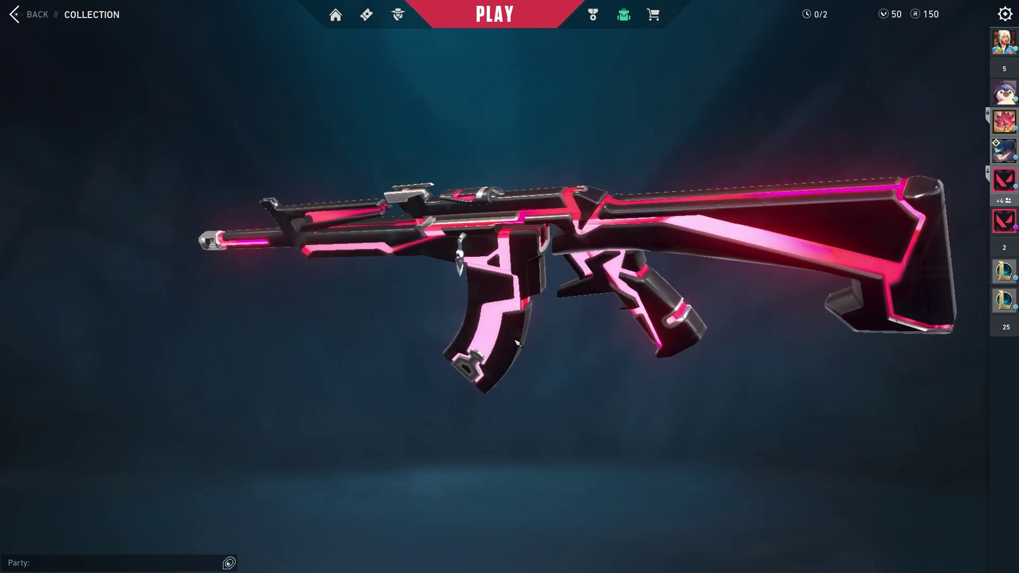
pyautogui.click(499, 333)
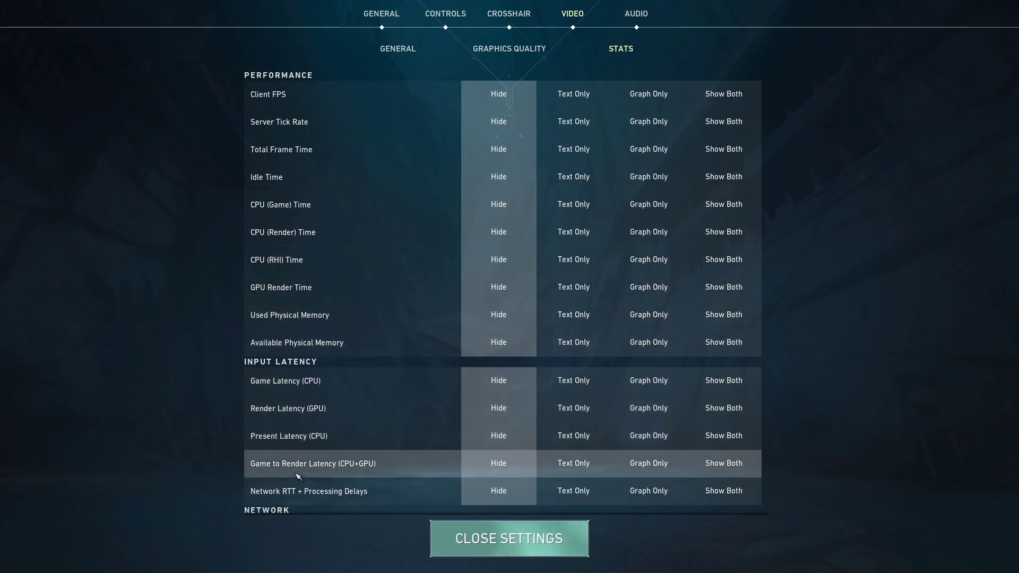
# Examine the input latency and network statistics display options, and close the game settings.
pyautogui.scroll(-5, 349, 454)
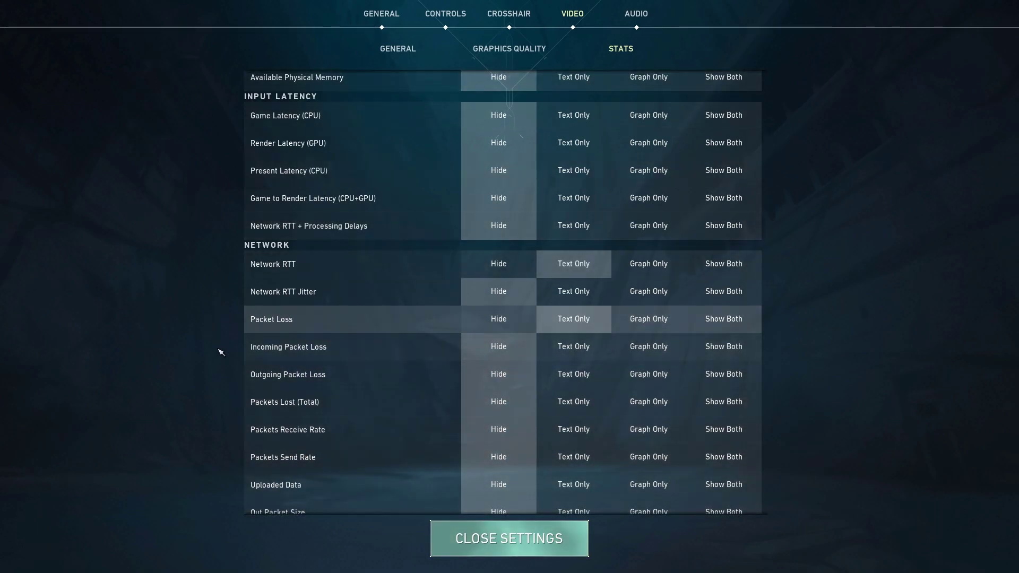
pyautogui.scroll(6, 340, 361)
pyautogui.scroll(-6, 372, 419)
pyautogui.click(451, 539)
pyautogui.click(494, 14)
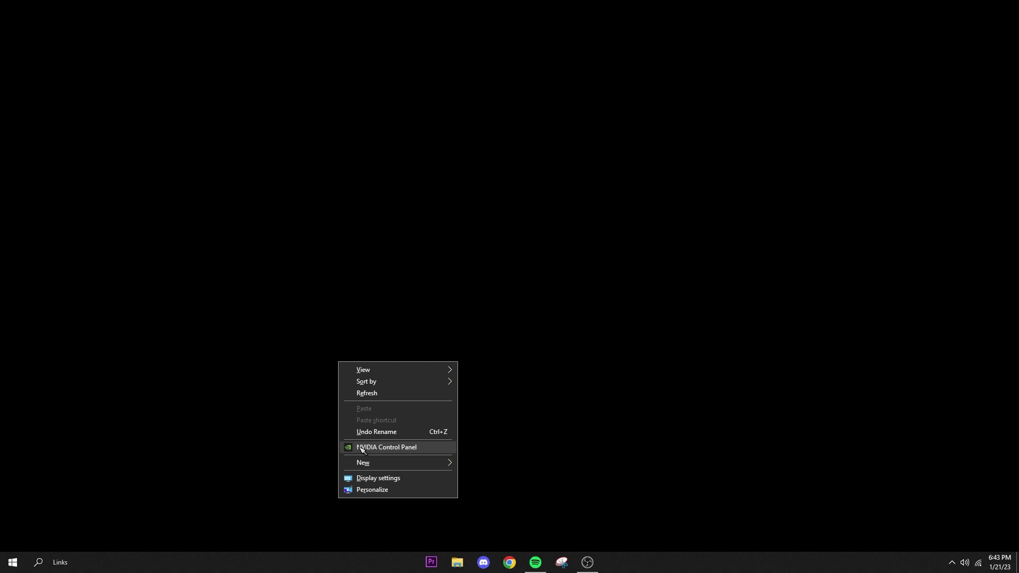
# Switch to NVIDIA Control Panel and examine the full list of global 3D settings.
pyautogui.click(380, 449)
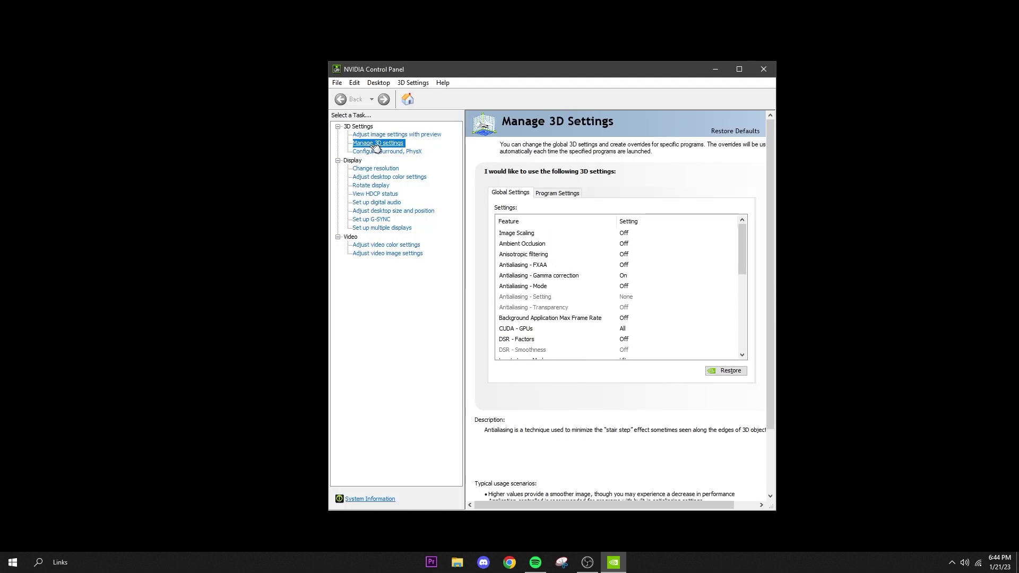
pyautogui.moveTo(743, 228); pyautogui.dragTo(742, 227)
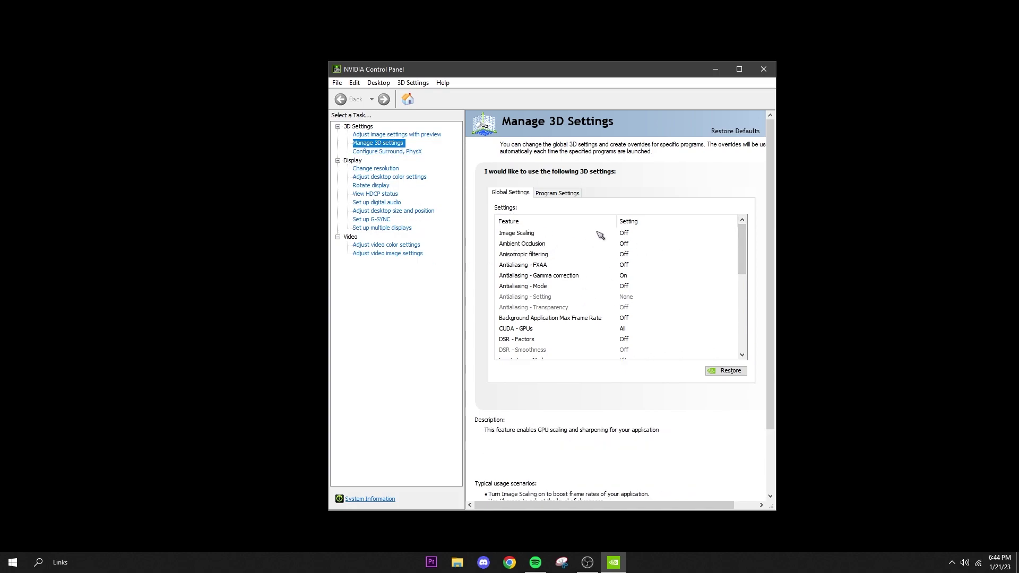
pyautogui.scroll(-1, 654, 271)
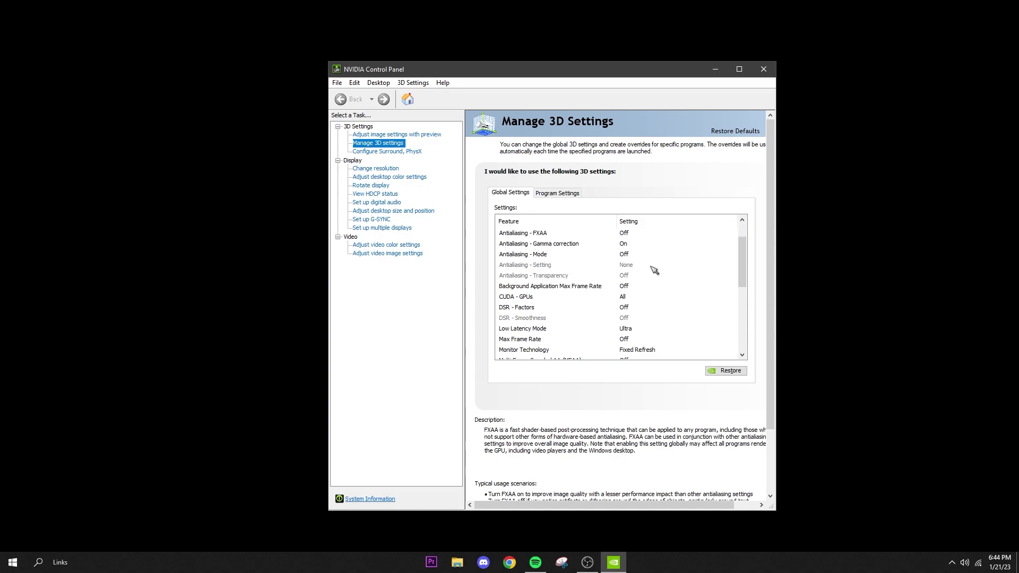
pyautogui.scroll(1, 655, 270)
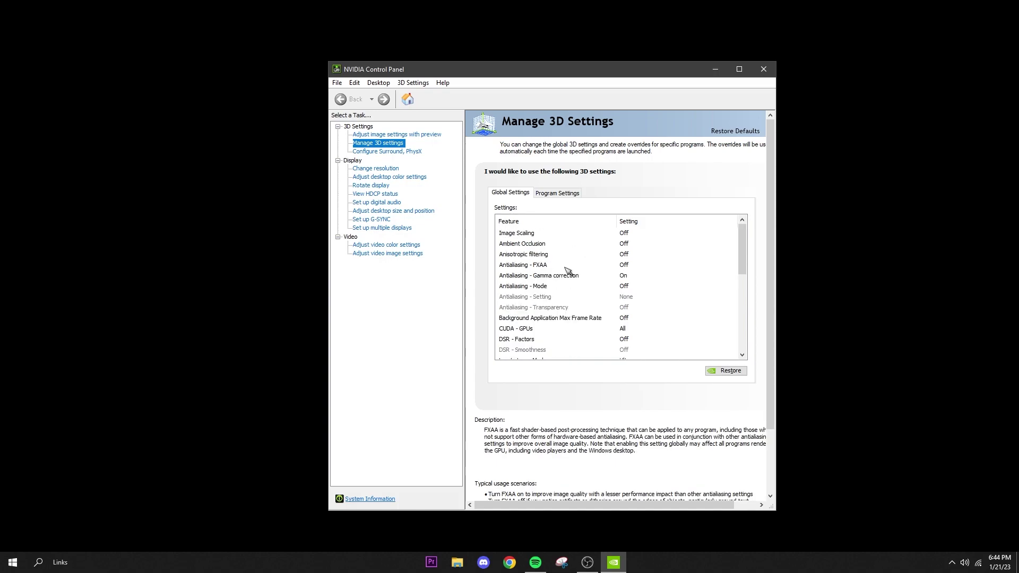
pyautogui.scroll(-1, 564, 261)
pyautogui.scroll(-1, 619, 266)
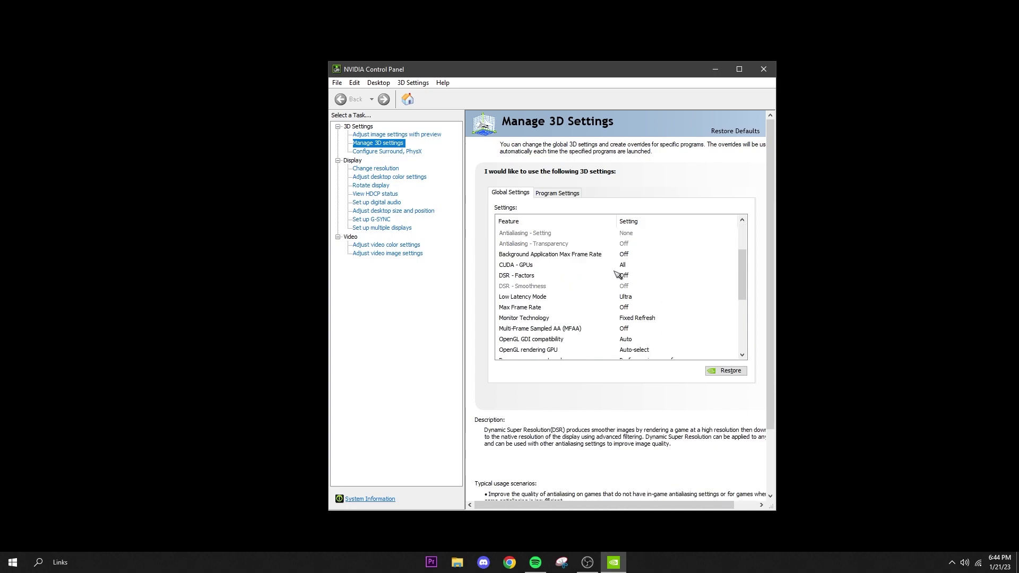
pyautogui.scroll(-1, 617, 274)
pyautogui.scroll(-2, 621, 287)
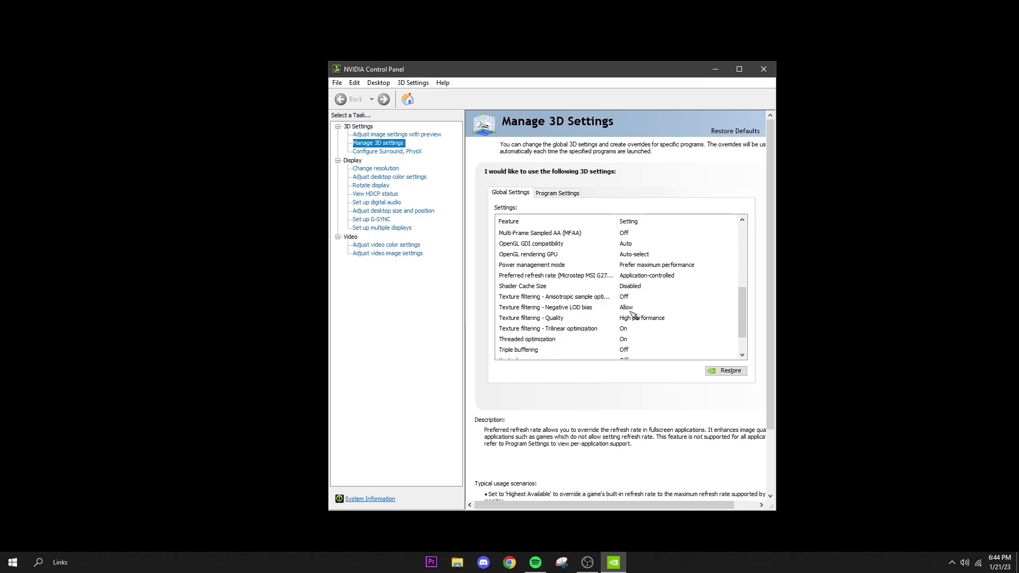
pyautogui.scroll(-1, 633, 314)
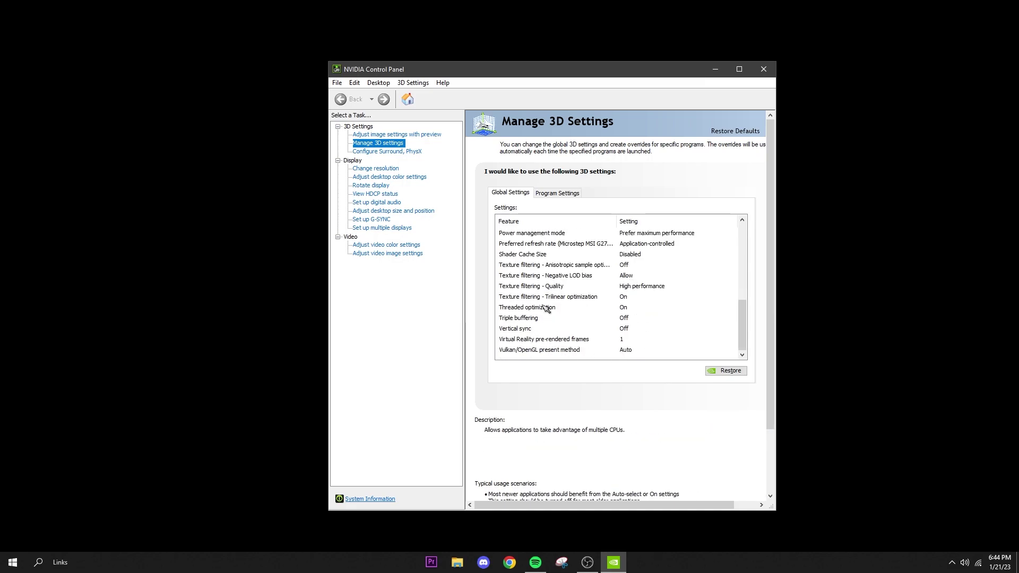
# Examine the program-specific 3D settings for Valorant in NVIDIA Control Panel.
pyautogui.click(556, 194)
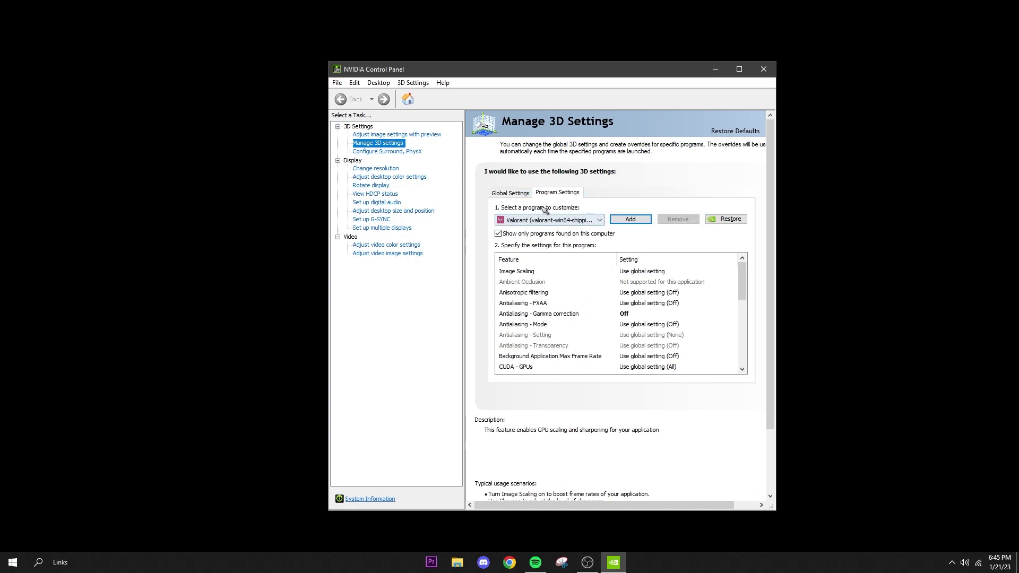
pyautogui.scroll(-5, 559, 326)
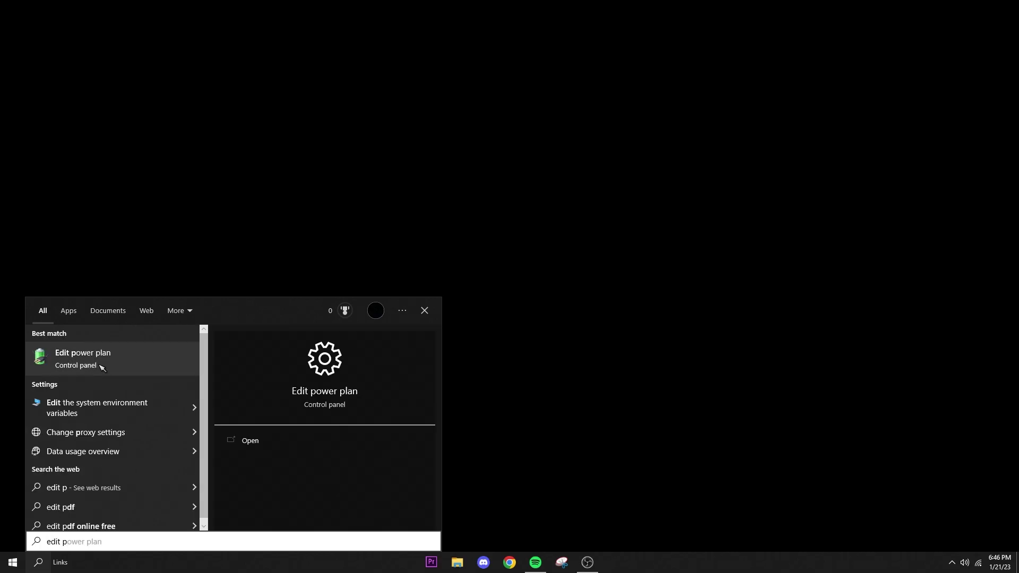
# Open the Windows power plan settings, go to Power Options, and examine the High performance plan and the additional plans.
pyautogui.click(131, 364)
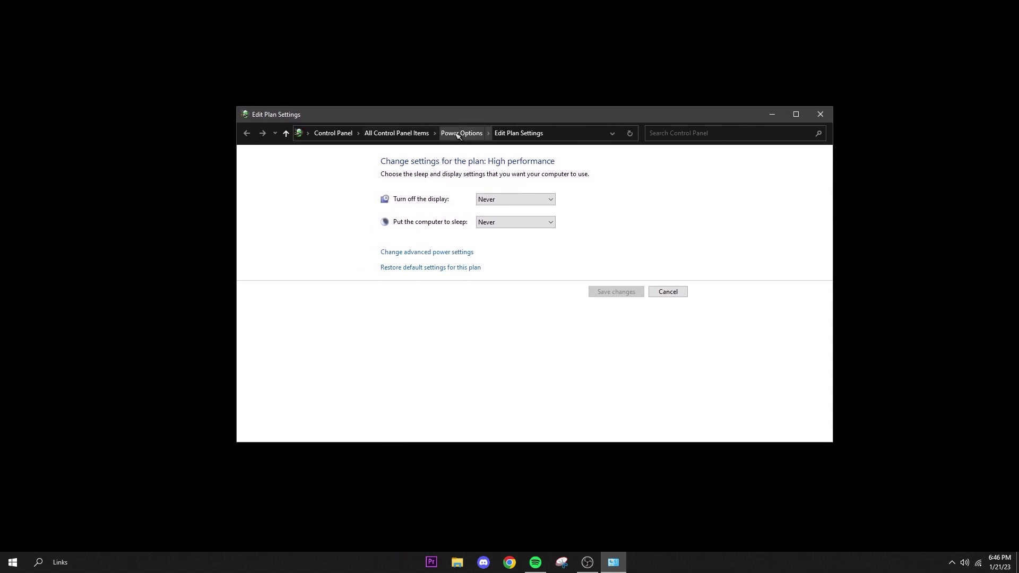
pyautogui.click(467, 134)
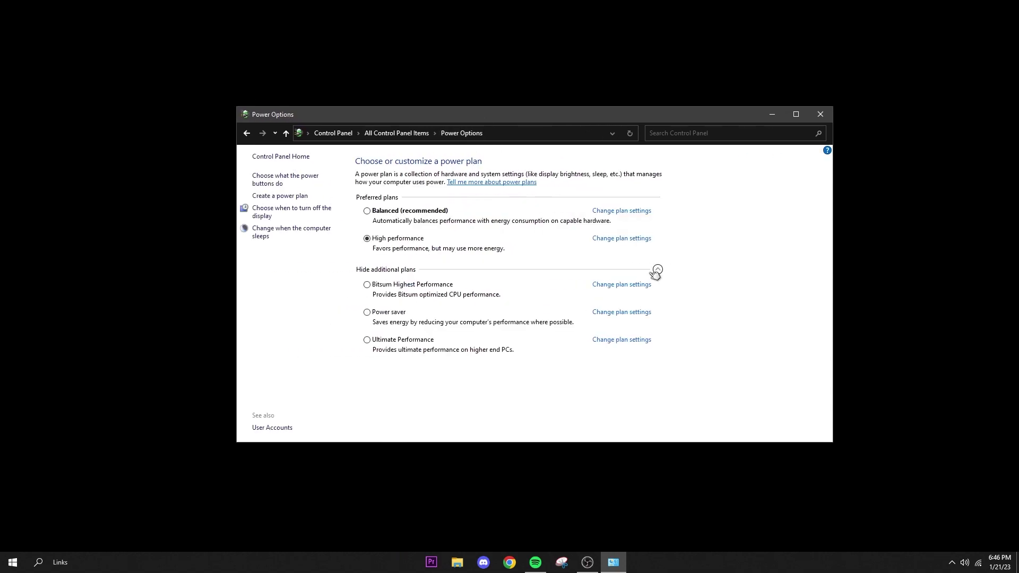
pyautogui.click(659, 269)
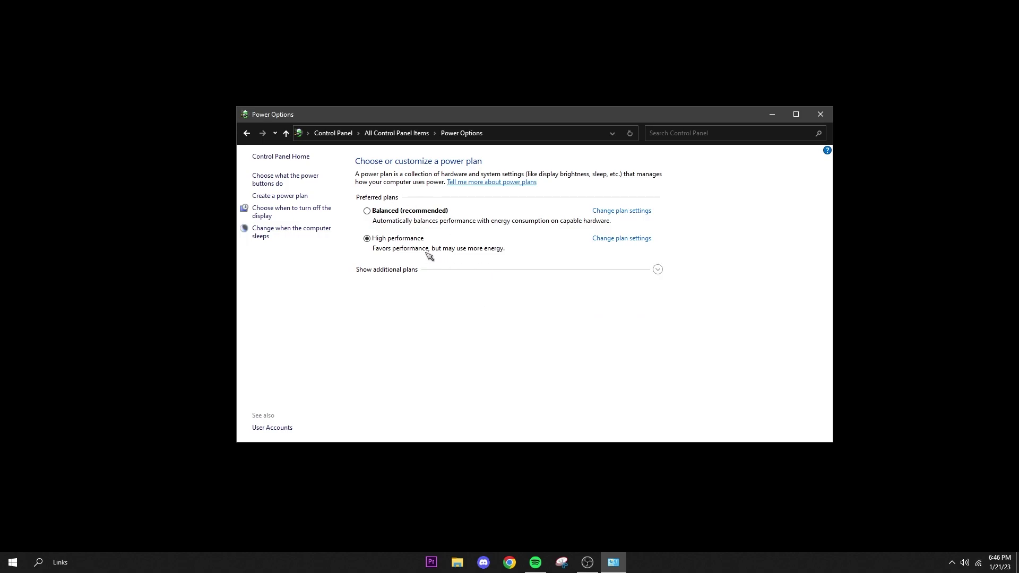
pyautogui.click(658, 269)
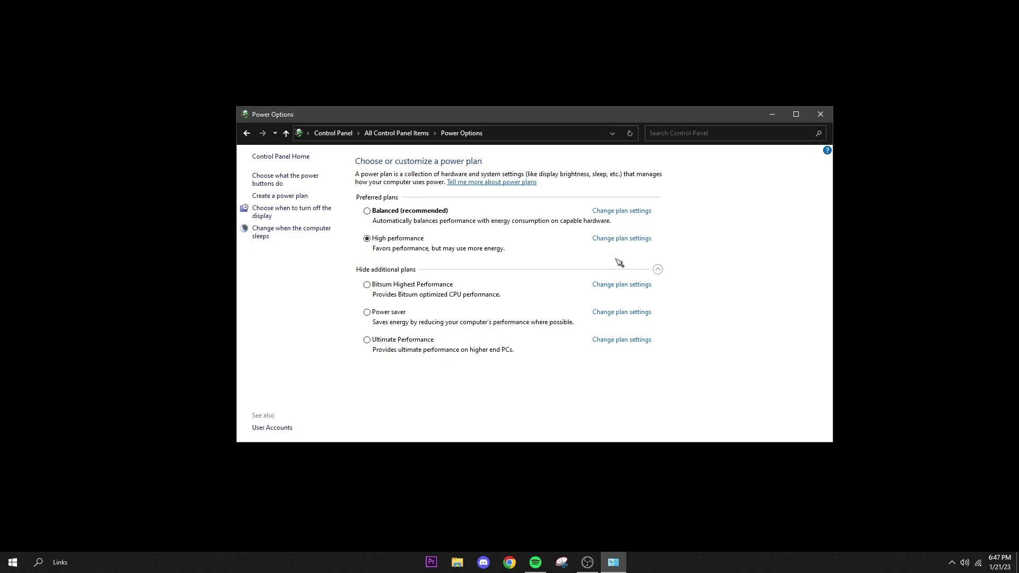
pyautogui.click(630, 240)
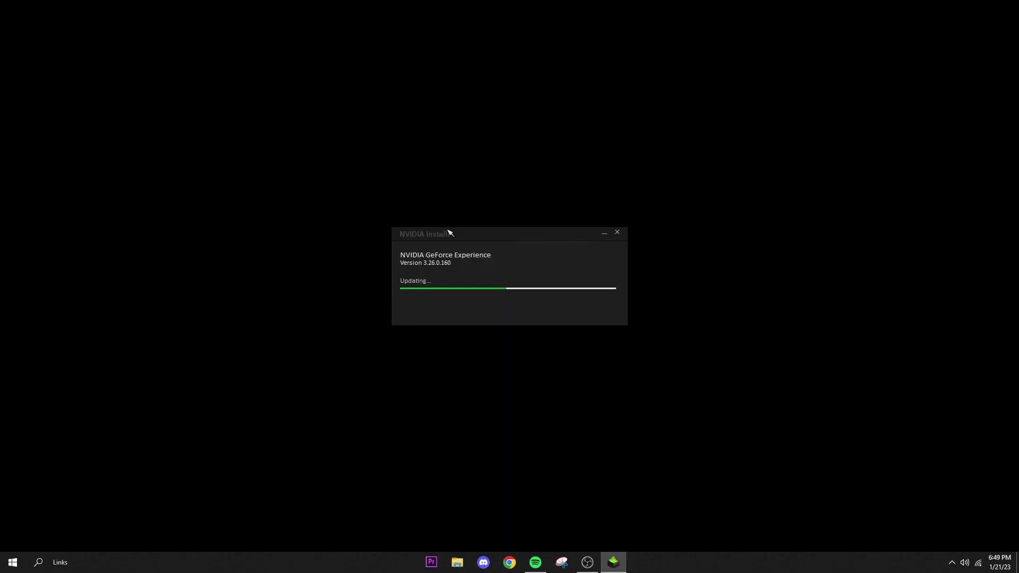
pyautogui.moveTo(455, 237); pyautogui.dragTo(479, 250)
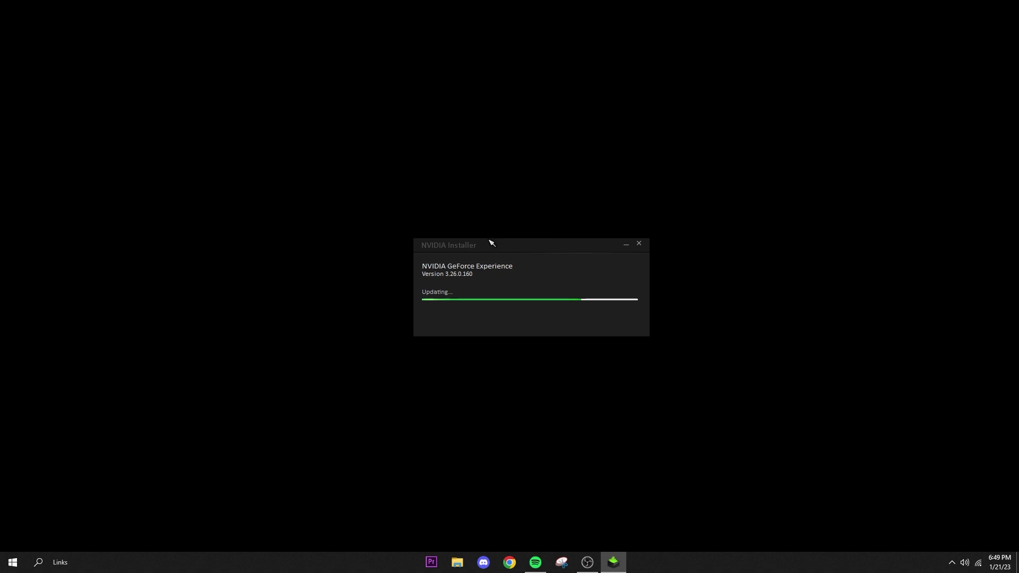
pyautogui.moveTo(518, 245); pyautogui.dragTo(555, 254)
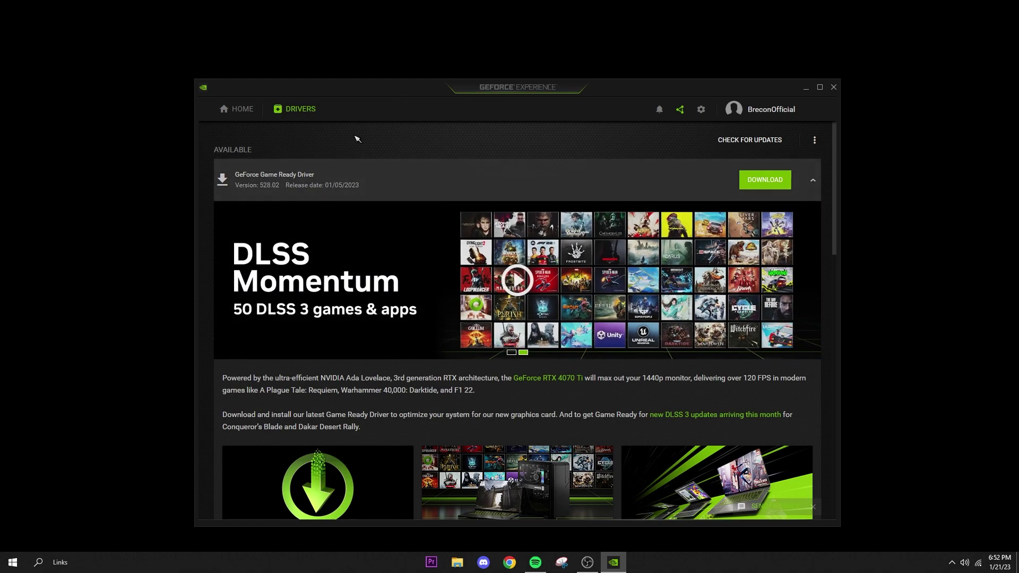
pyautogui.moveTo(373, 88); pyautogui.dragTo(412, 79)
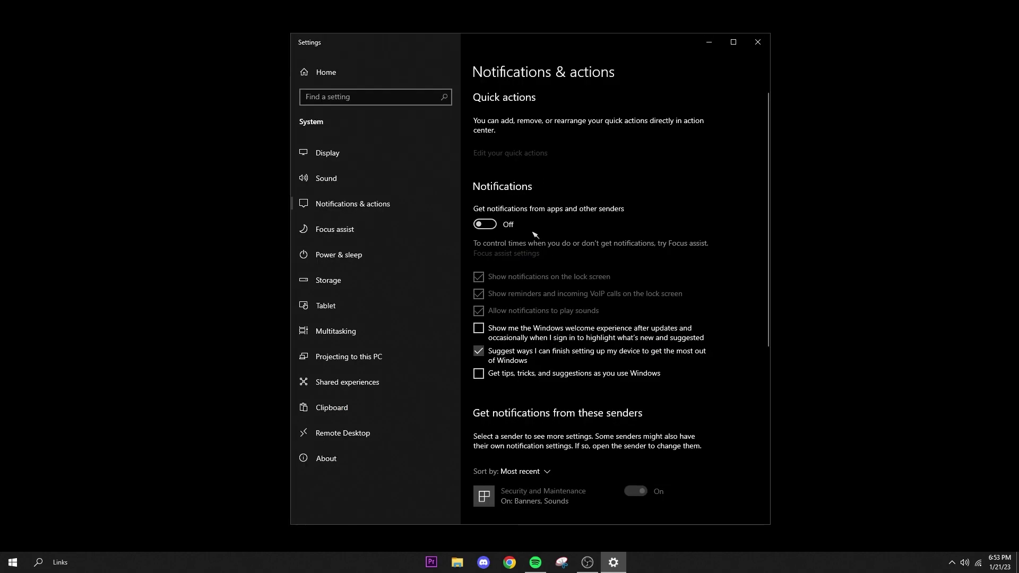
# Examine the Notifications & actions settings in Windows Settings, from the main notification switch down to the individual senders.
pyautogui.moveTo(602, 47); pyautogui.dragTo(580, 46)
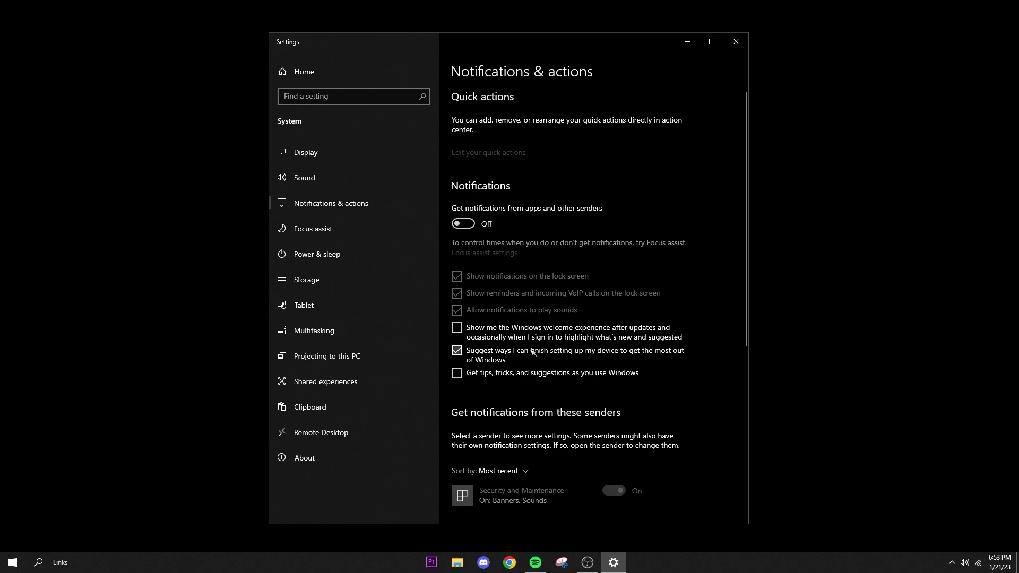
pyautogui.scroll(-6, 523, 351)
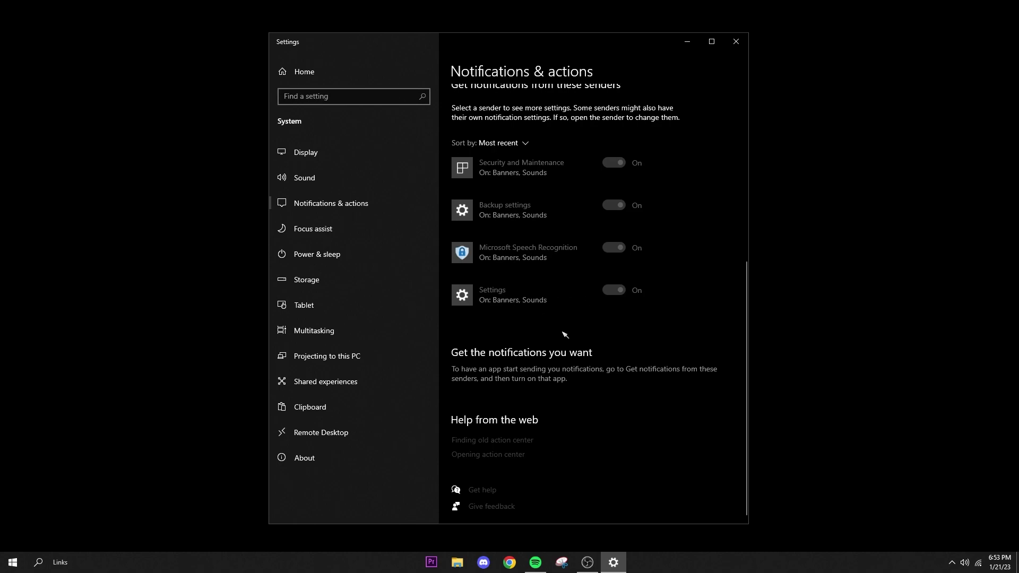
pyautogui.scroll(6, 564, 336)
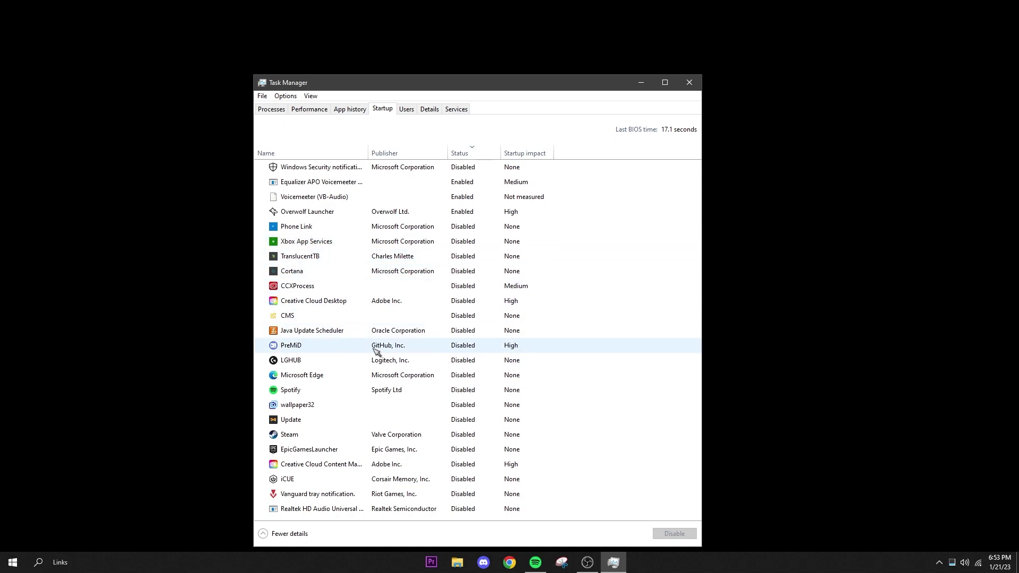
# Check the available startup actions for Creative Cloud Desktop in Task Manager, and dismiss them without choosing one.
pyautogui.rightClick(405, 302)
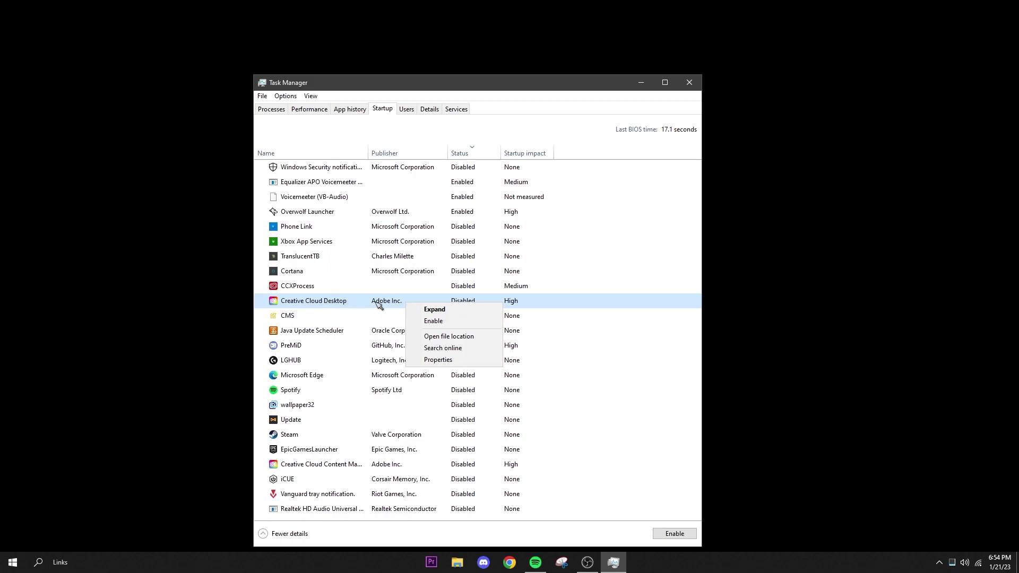
pyautogui.click(637, 287)
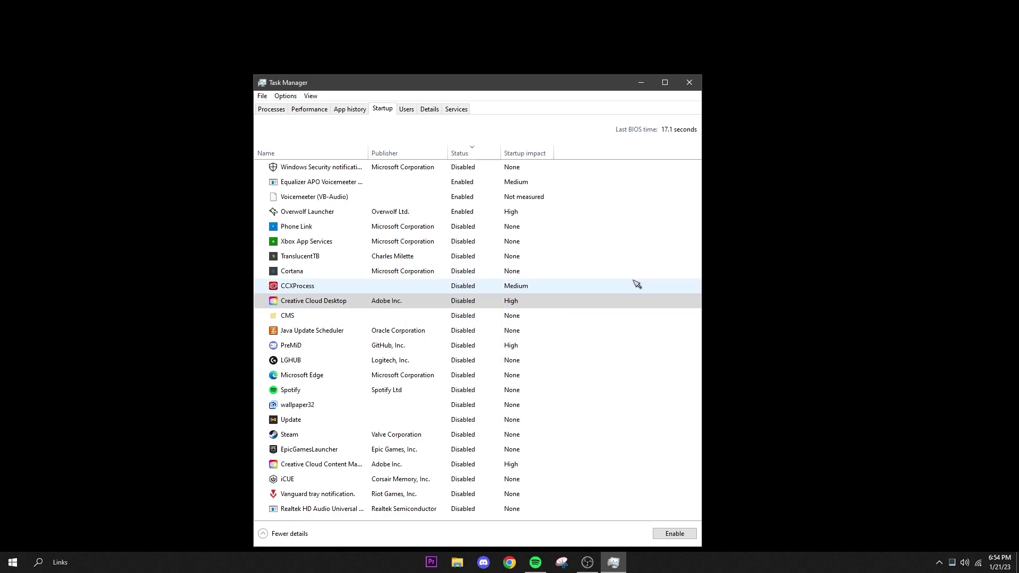